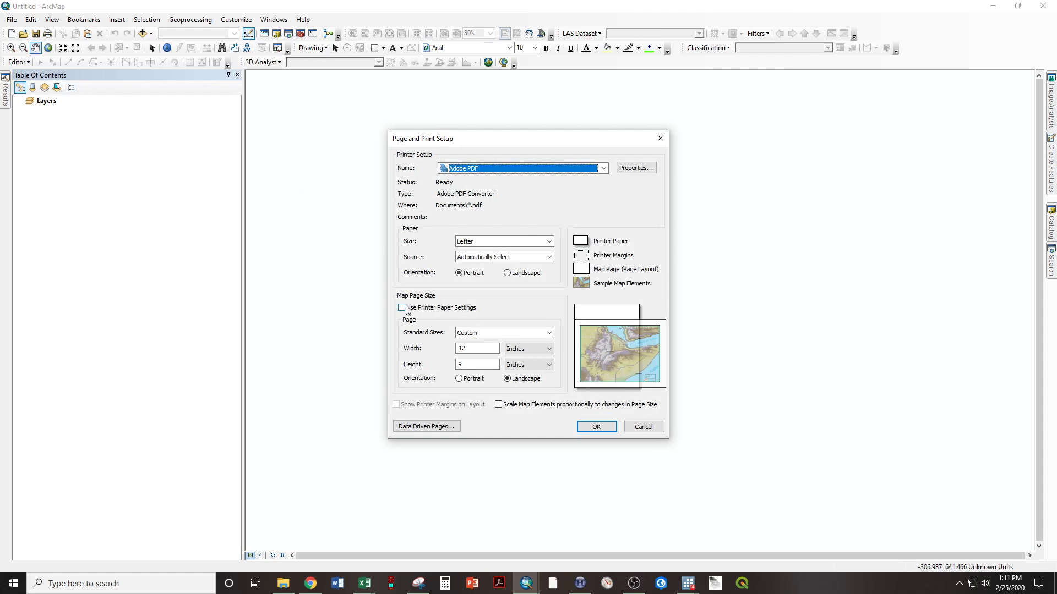
# Step: Set a custom map page size of 20 inches wide by 20 inches high and apply the page setup
pyautogui.doubleClick(457, 348)
pyautogui.write('2')
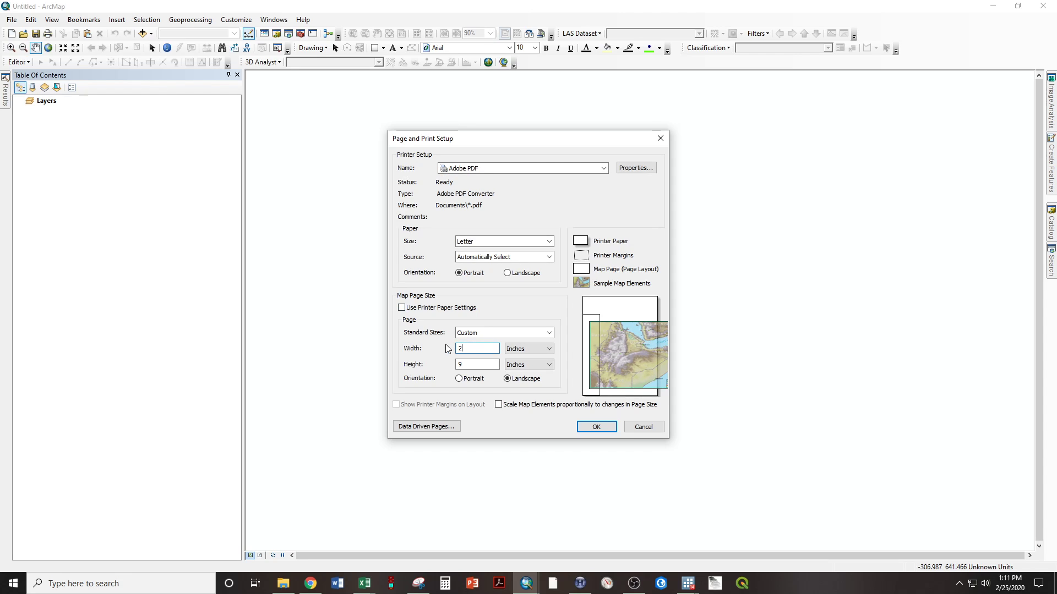
pyautogui.write('0')
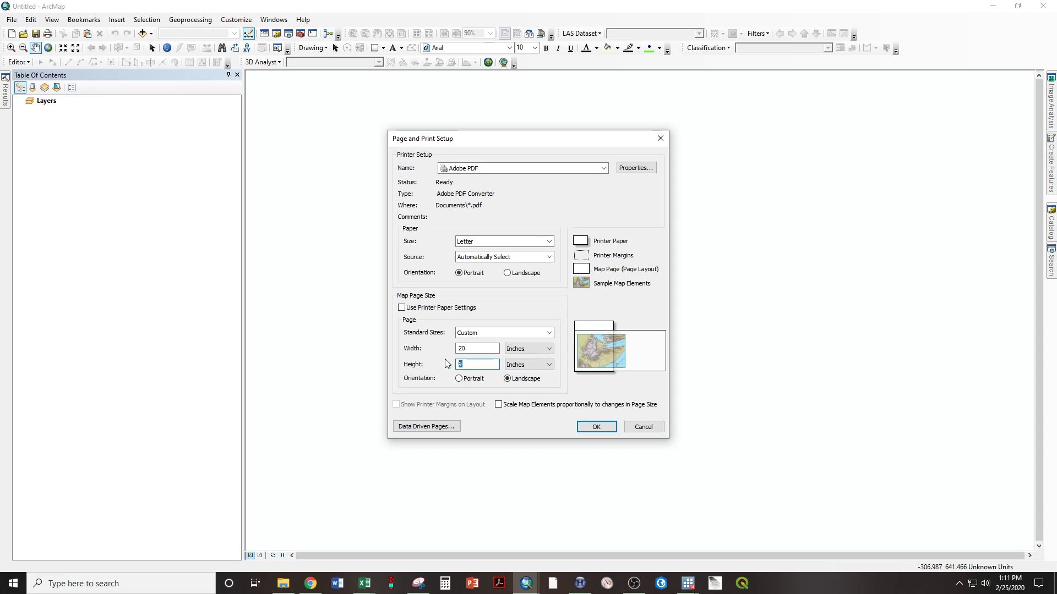
pyautogui.write('20')
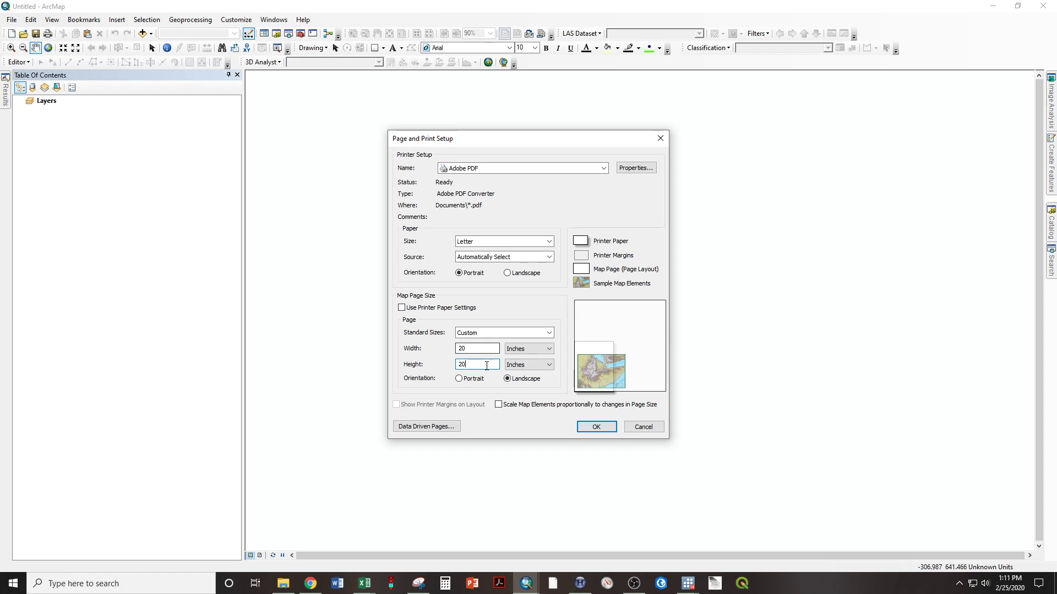
pyautogui.press('BackSpace')
pyautogui.press('BackSpace')
pyautogui.write('30')
pyautogui.click(471, 348)
pyautogui.click(589, 428)
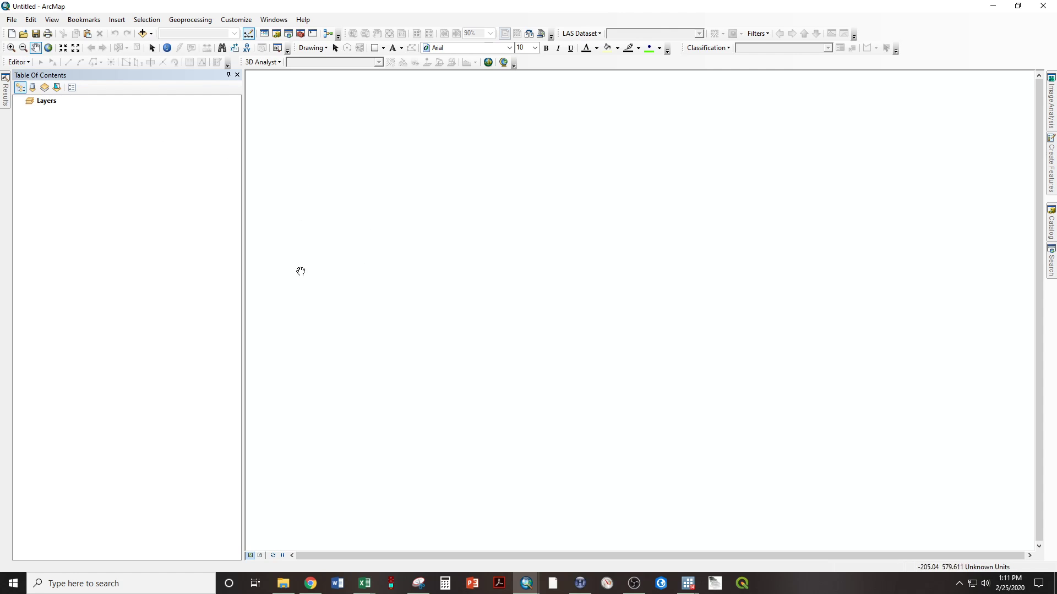
# Step: Switch to layout view and set the Layers data frame's position to X 0 in and Y 0 in
pyautogui.click(259, 556)
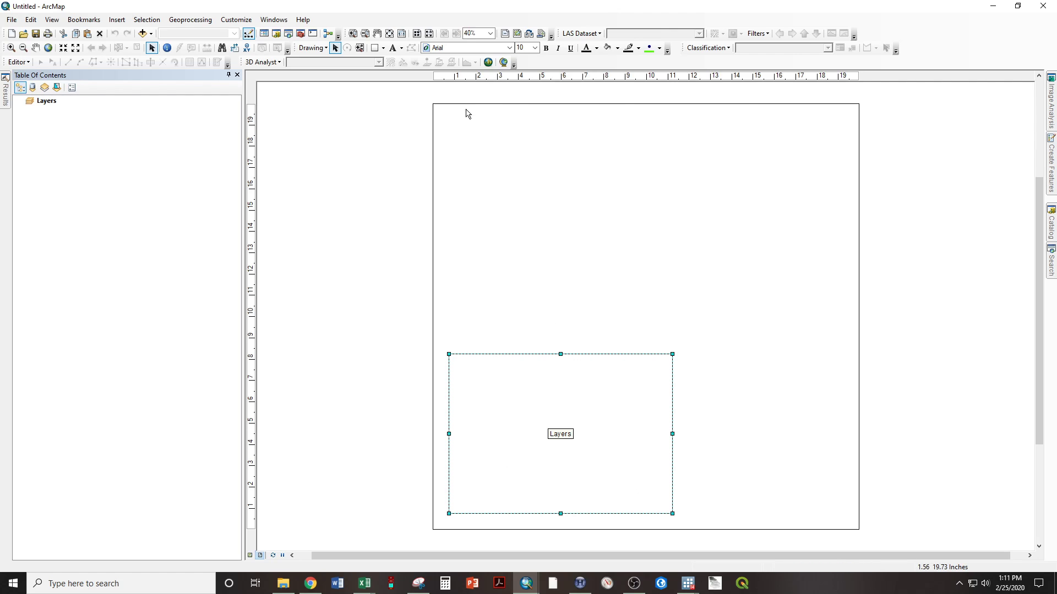
pyautogui.doubleClick(46, 102)
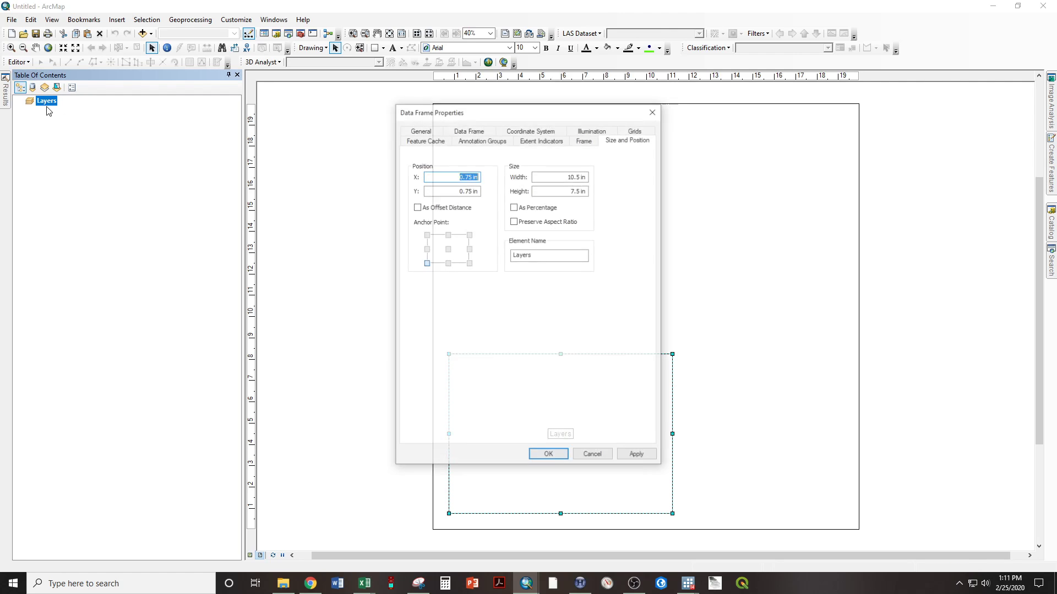
pyautogui.moveTo(484, 111); pyautogui.dragTo(202, 86)
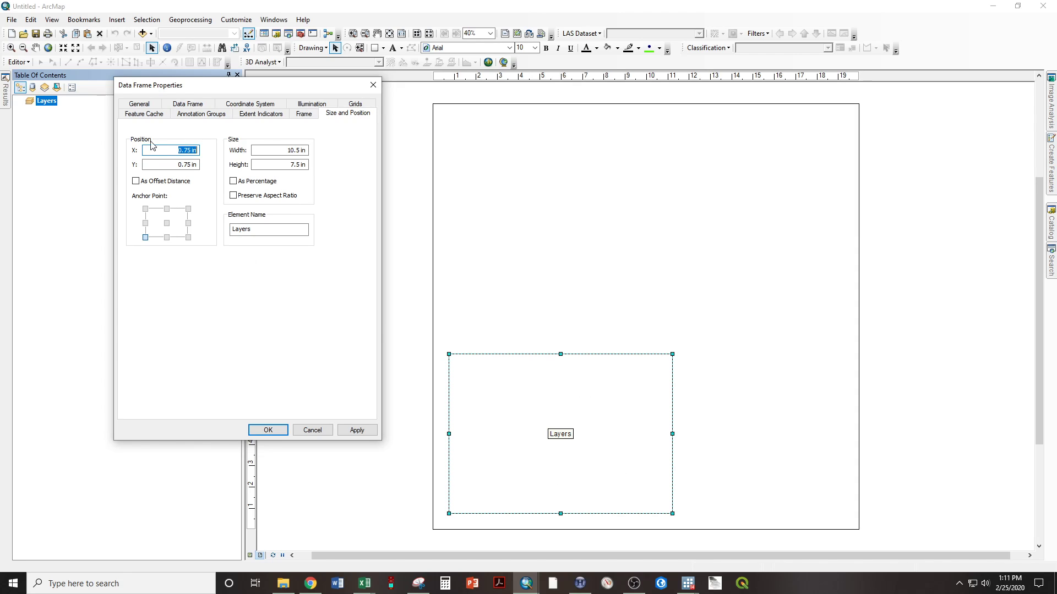
pyautogui.write('0')
pyautogui.press('Tab')
pyautogui.write('0')
pyautogui.click(341, 431)
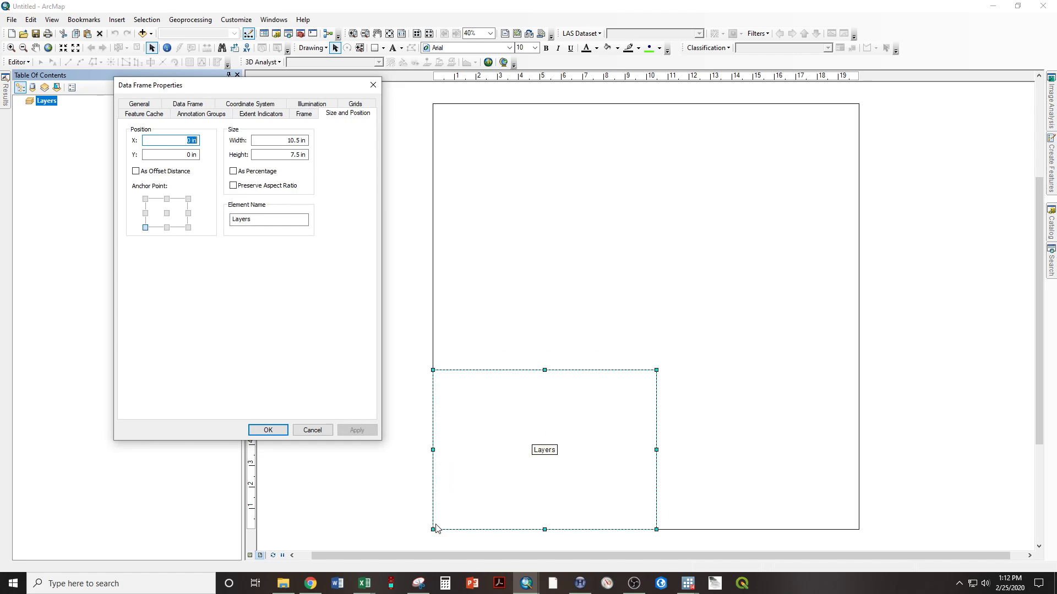
# Step: Set the Layers data frame's size to 20 in wide by 20 in high and accept its properties
pyautogui.click(298, 141)
pyautogui.write('20')
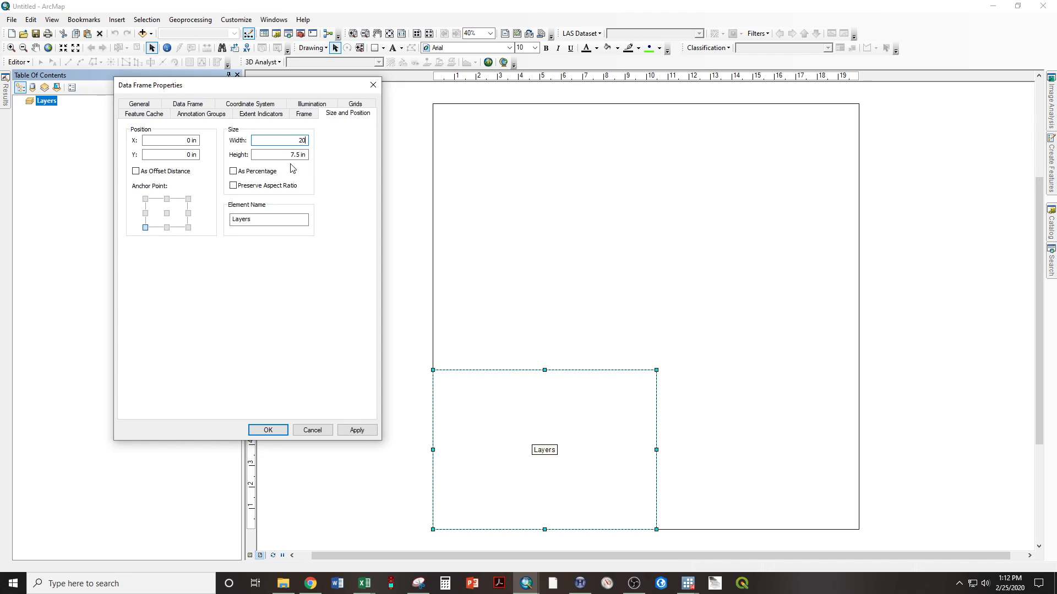
pyautogui.press('Tab')
pyautogui.write('2')
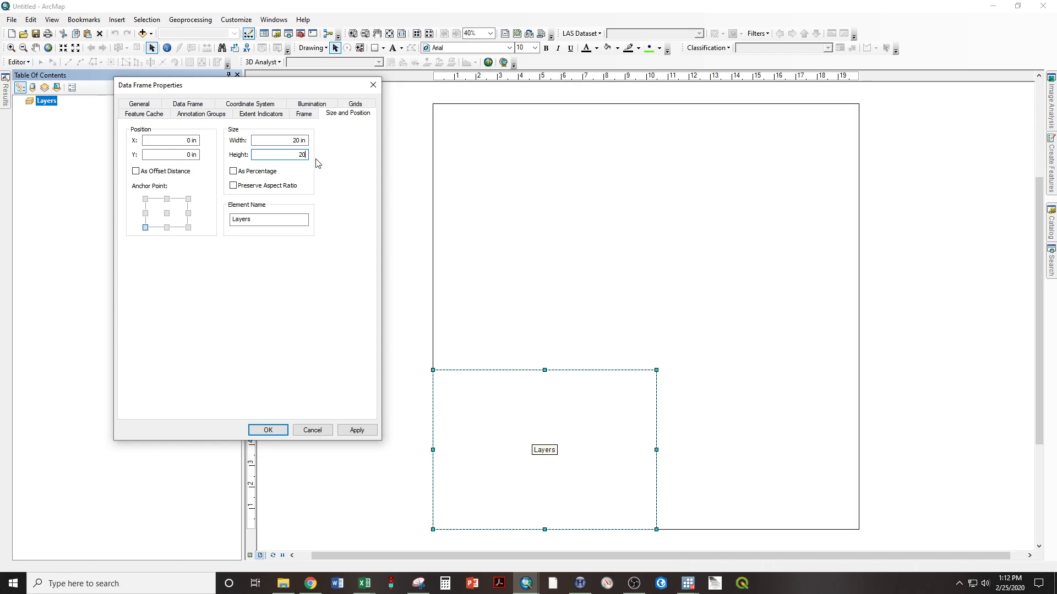
pyautogui.click(275, 429)
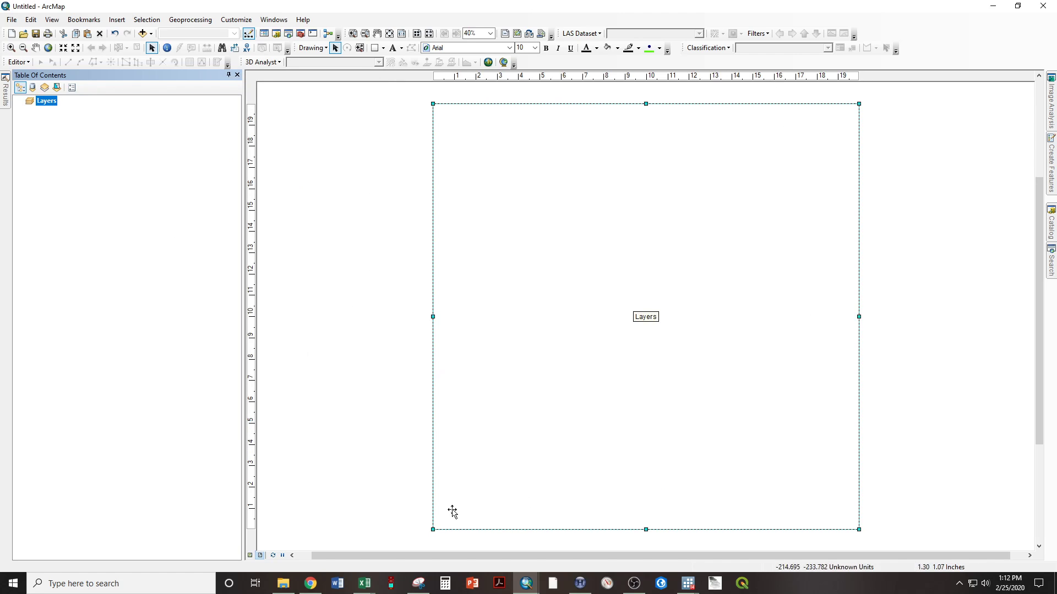
# Step: Add the USA Topo Maps basemap to the Layers data frame
pyautogui.click(11, 21)
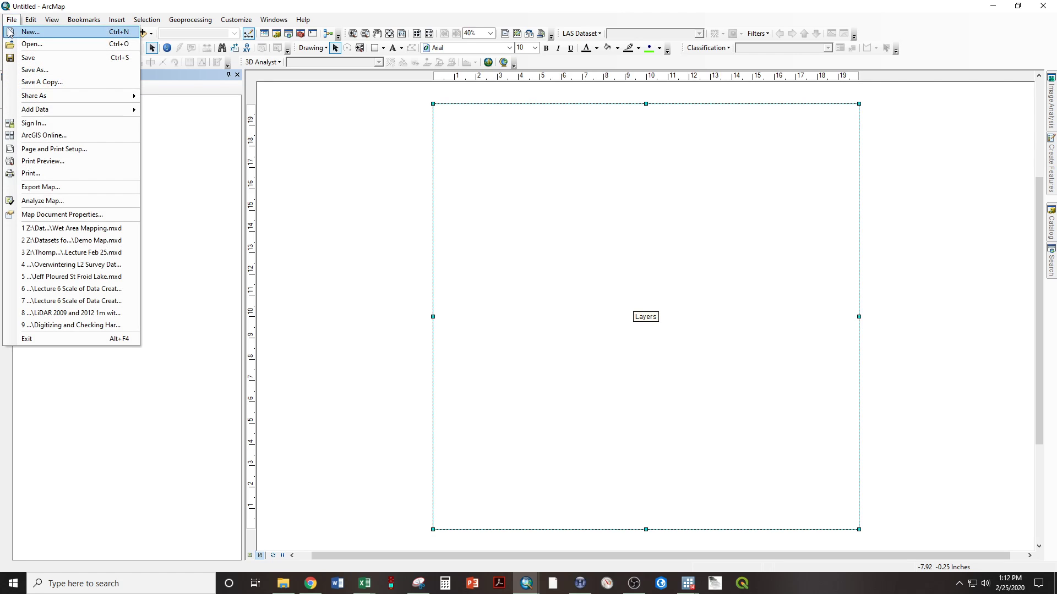
pyautogui.moveTo(54, 112)
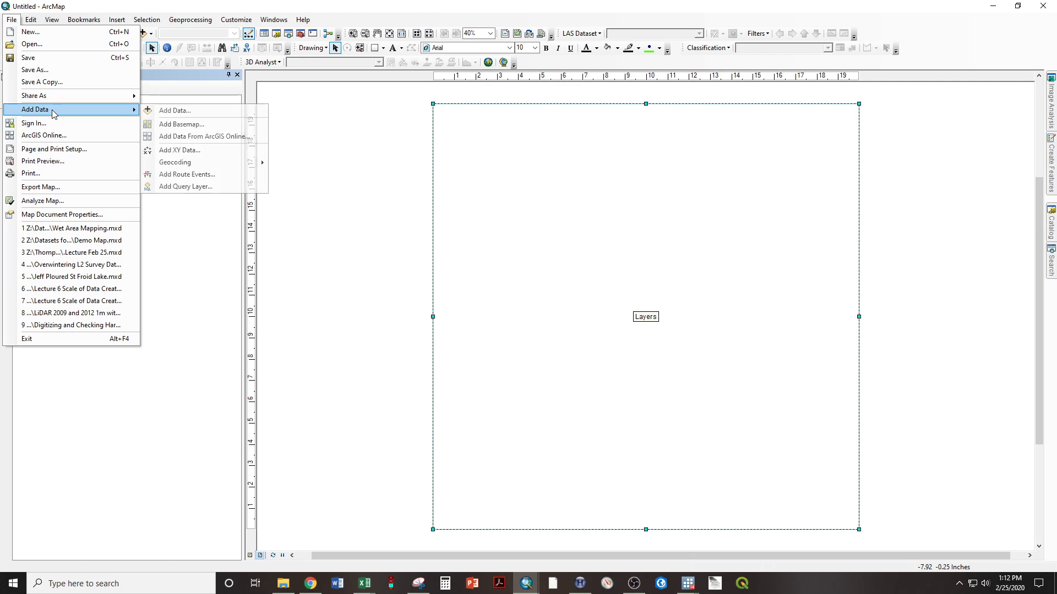
pyautogui.click(190, 131)
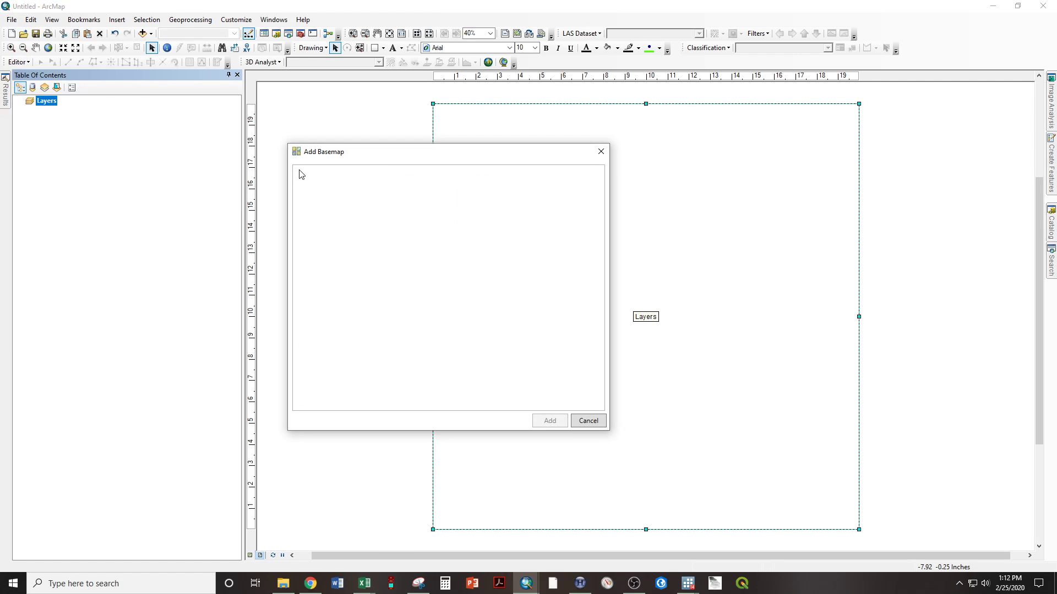
pyautogui.scroll(-2, 560, 237)
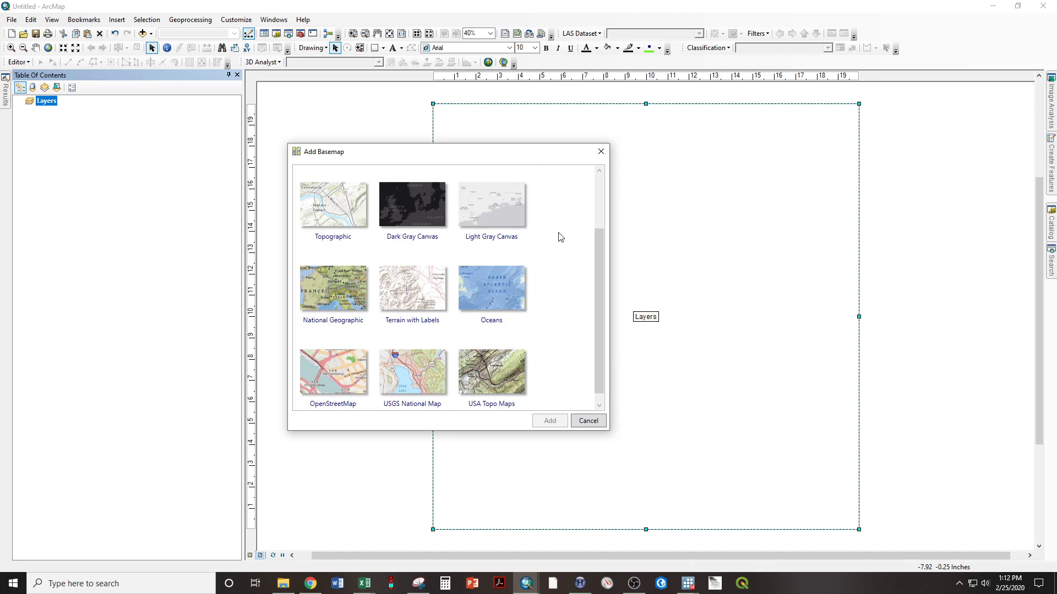
pyautogui.click(477, 363)
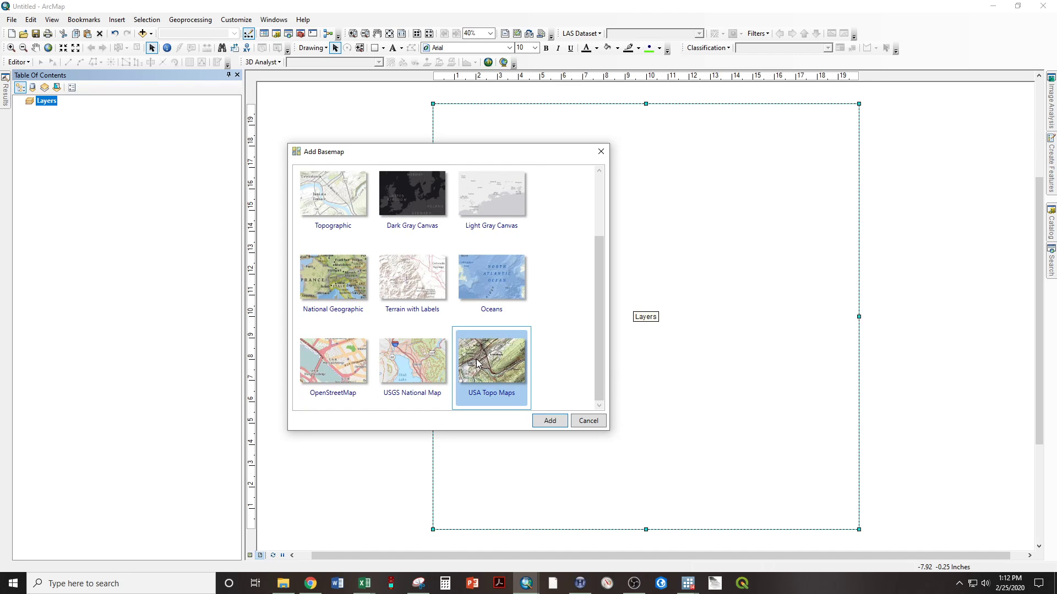
pyautogui.click(549, 421)
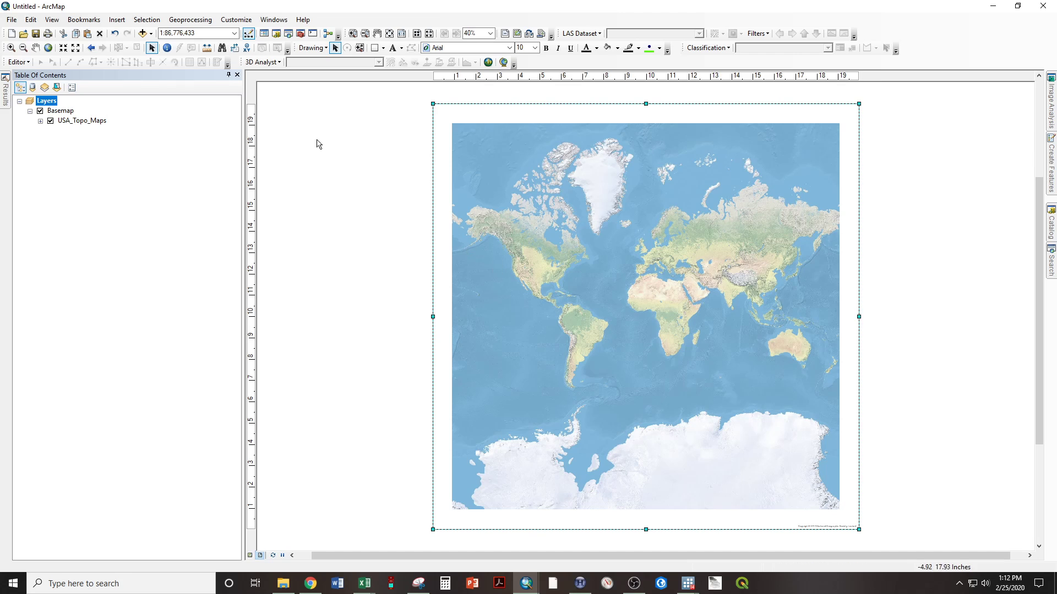
# Step: Frame the map extent on the Fort Kent area along the St John River, at a scale of about 1:32,000
pyautogui.click(11, 48)
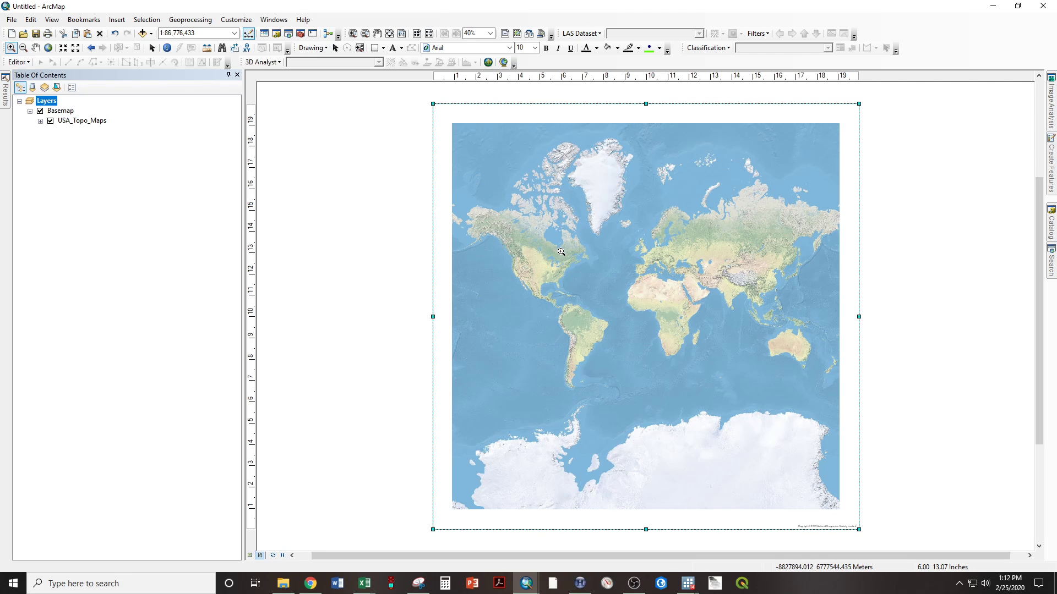
pyautogui.moveTo(561, 252); pyautogui.dragTo(587, 274)
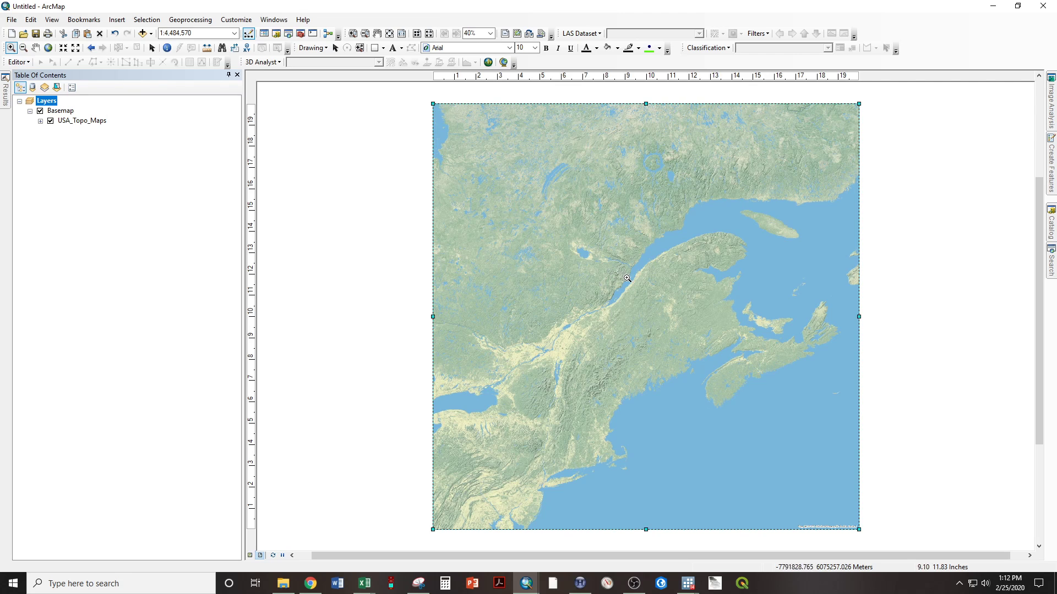
pyautogui.moveTo(617, 282); pyautogui.dragTo(681, 333)
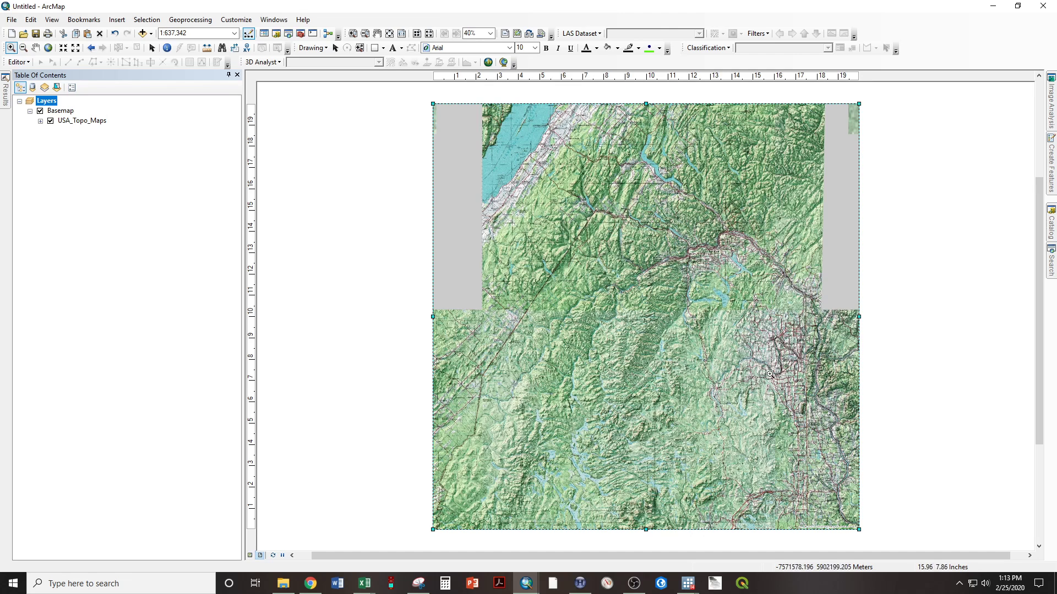
pyautogui.moveTo(667, 232); pyautogui.dragTo(708, 287)
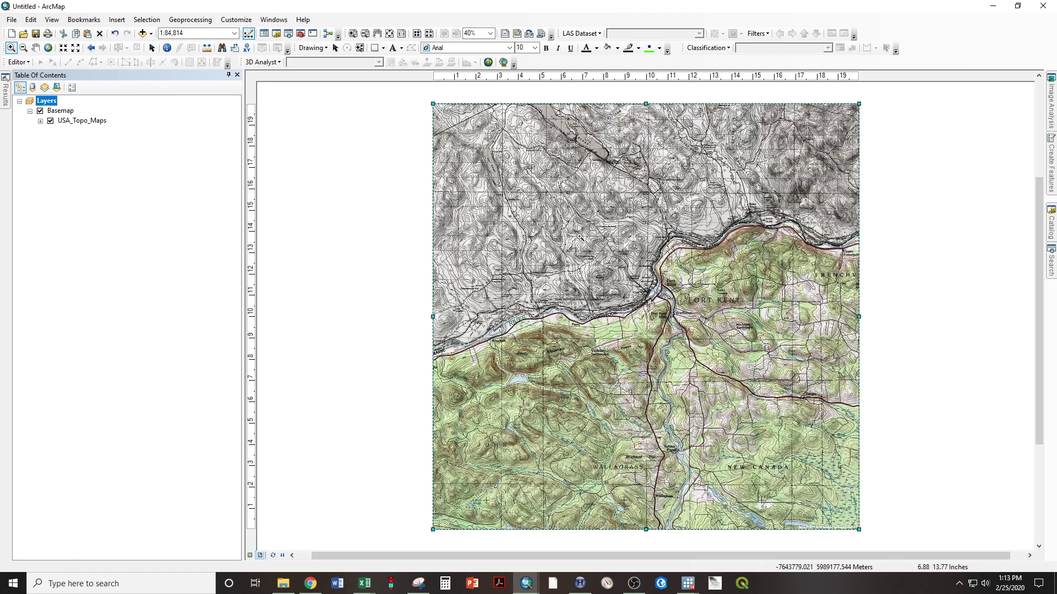
pyautogui.moveTo(580, 234); pyautogui.dragTo(715, 396)
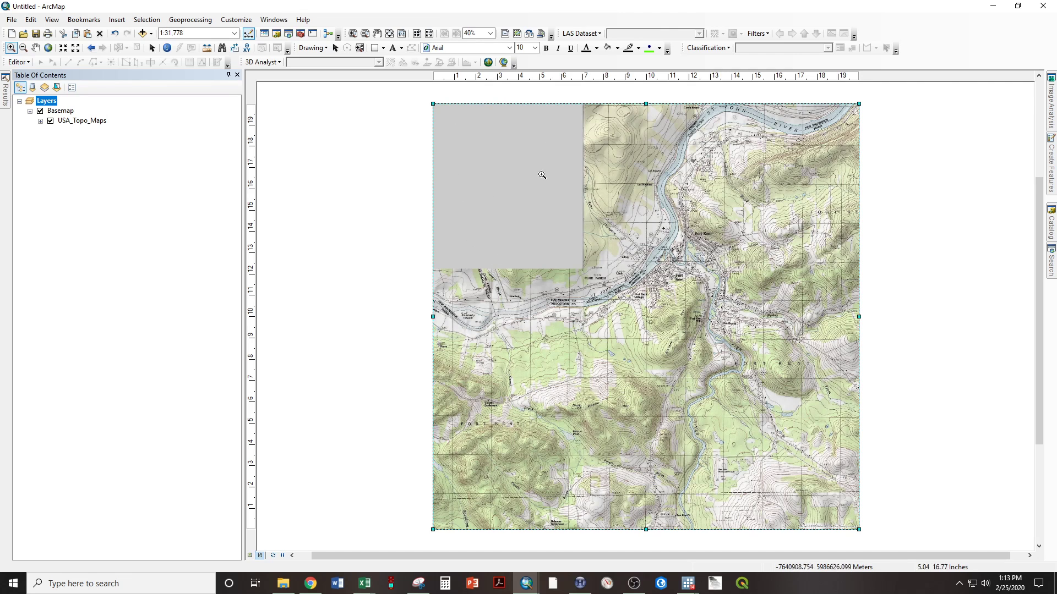
pyautogui.click(35, 49)
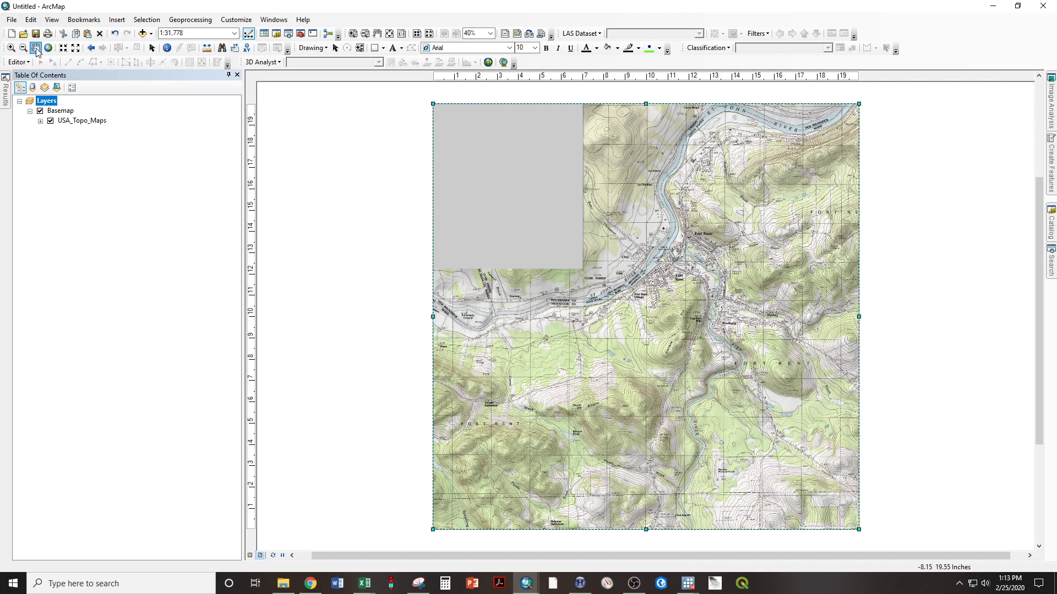
pyautogui.moveTo(768, 337); pyautogui.dragTo(712, 373)
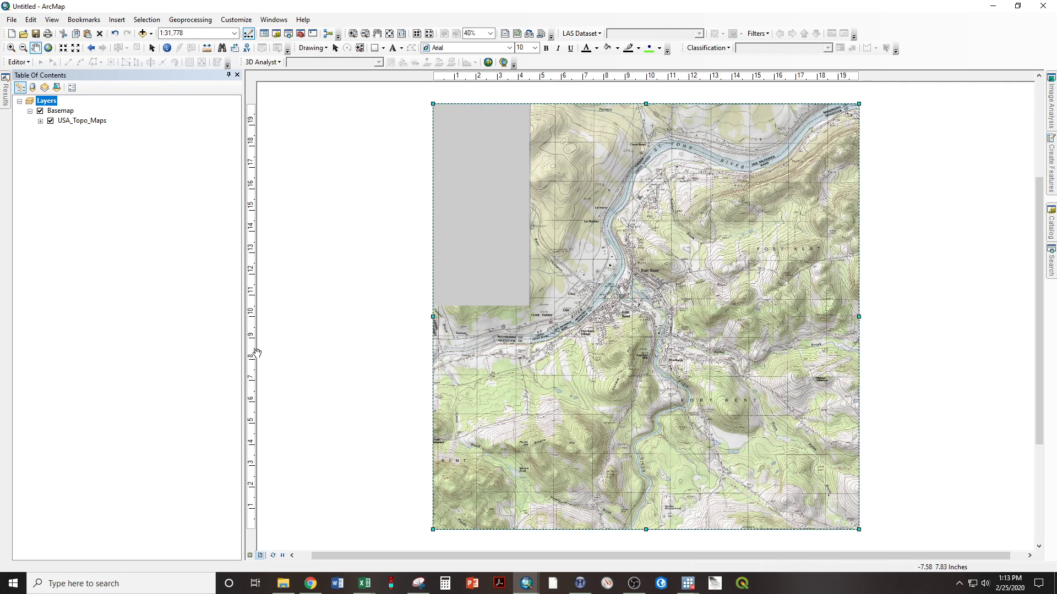
# Step: Export the map to the Desktop as a PDF named Fort Kent Avenza Epp.pdf, at 200 dpi with map georeference information included
pyautogui.click(12, 21)
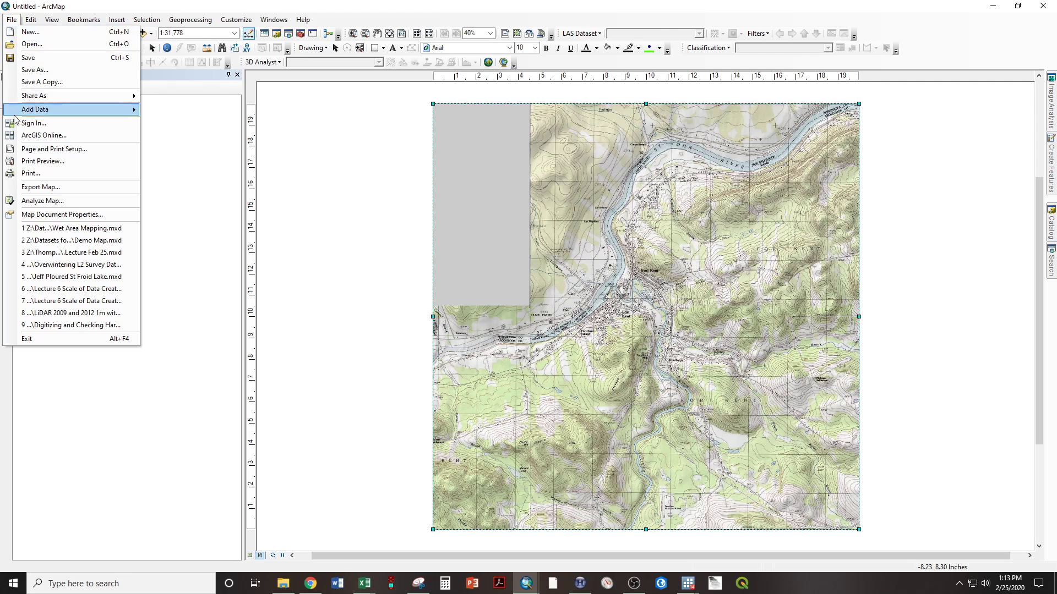
pyautogui.click(35, 190)
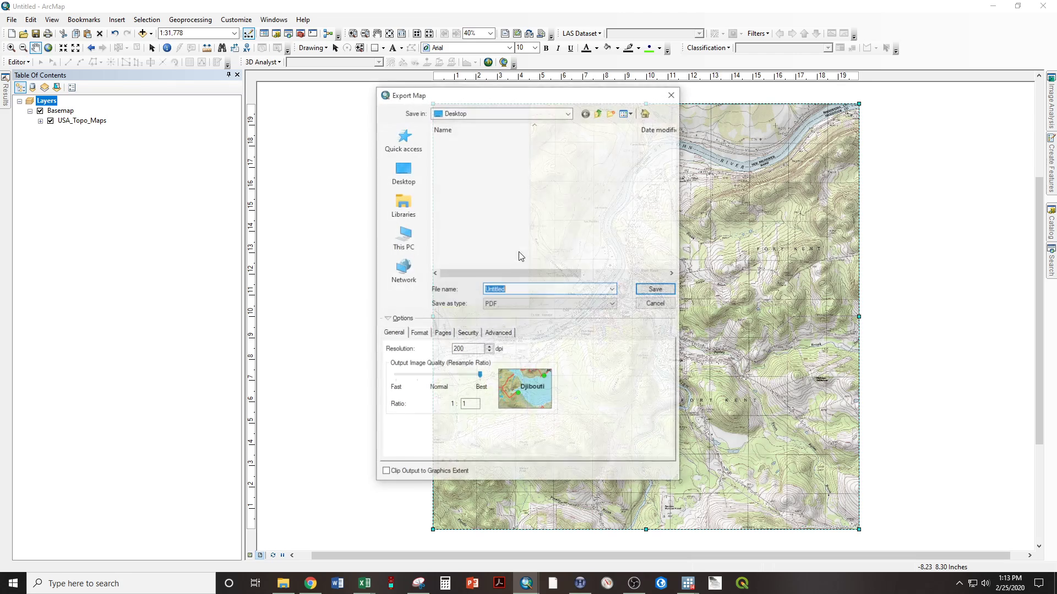
pyautogui.click(497, 302)
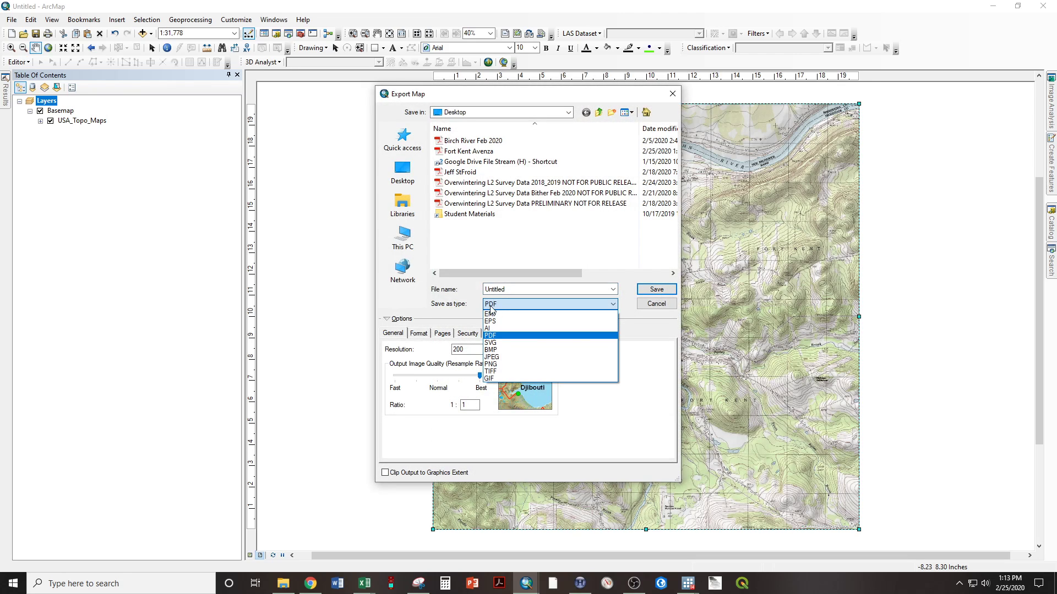
pyautogui.click(491, 338)
pyautogui.doubleClick(519, 286)
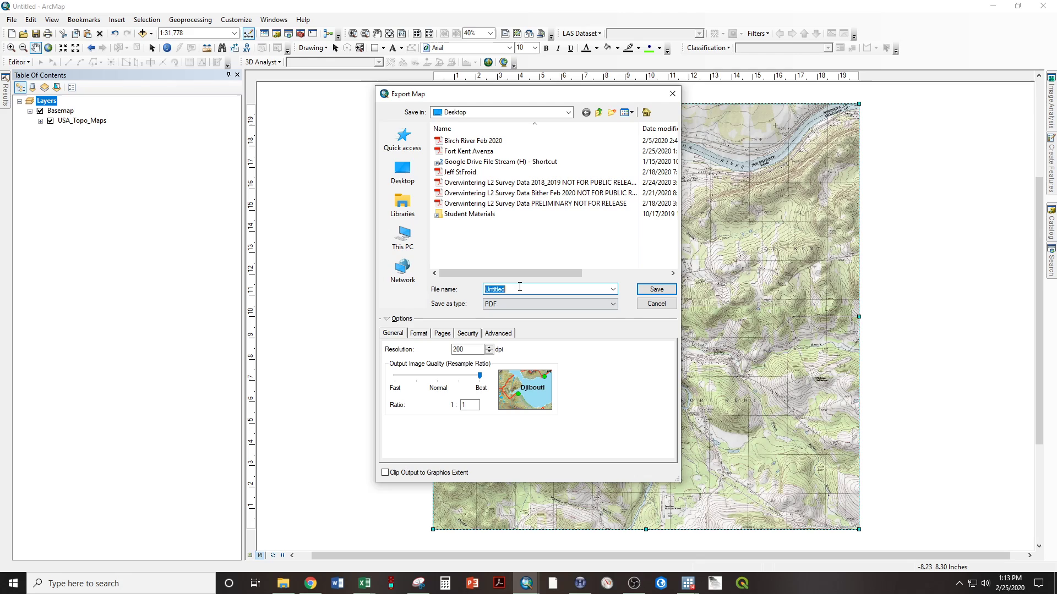
pyautogui.write('Fort K')
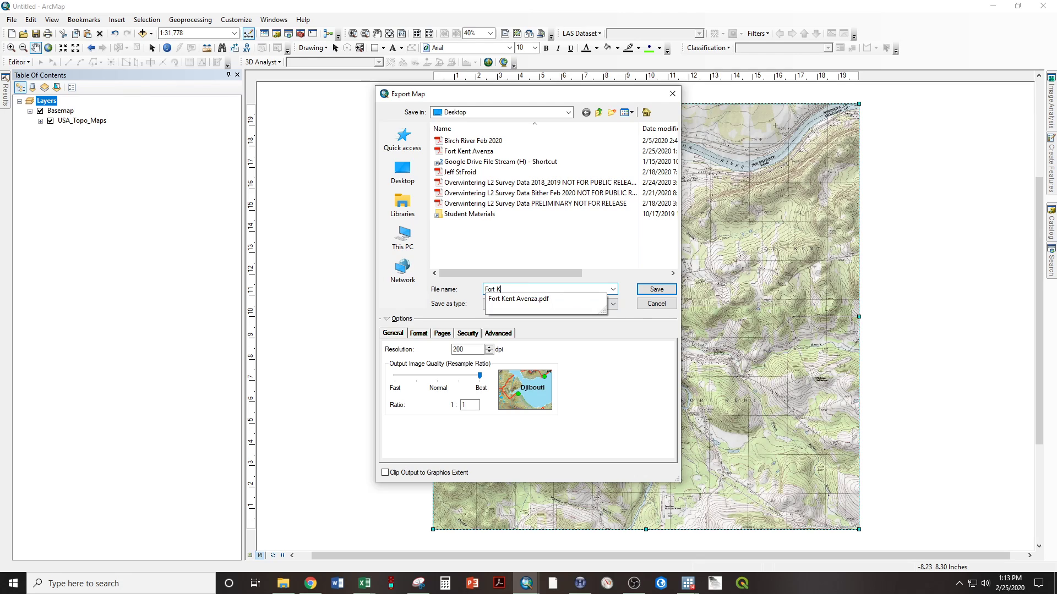
pyautogui.write('ent Avenza Epp.pdf')
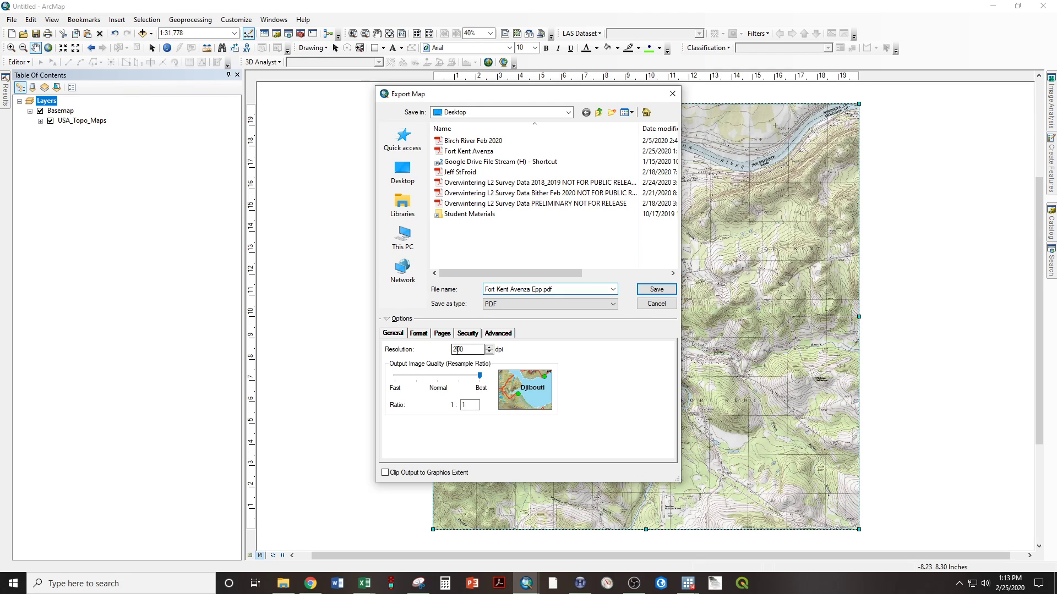
pyautogui.click(495, 336)
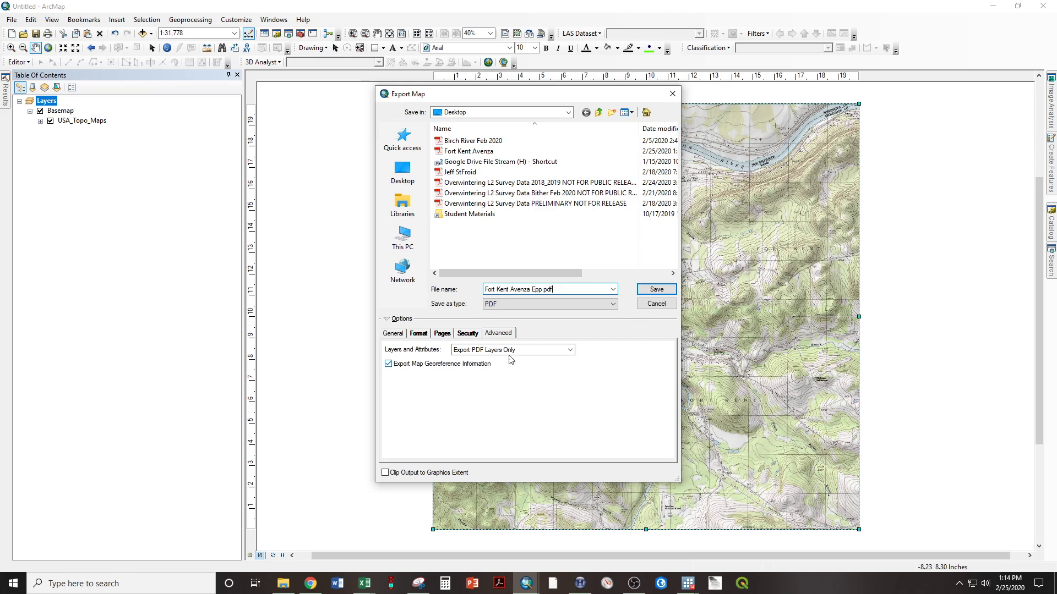
pyautogui.click(650, 292)
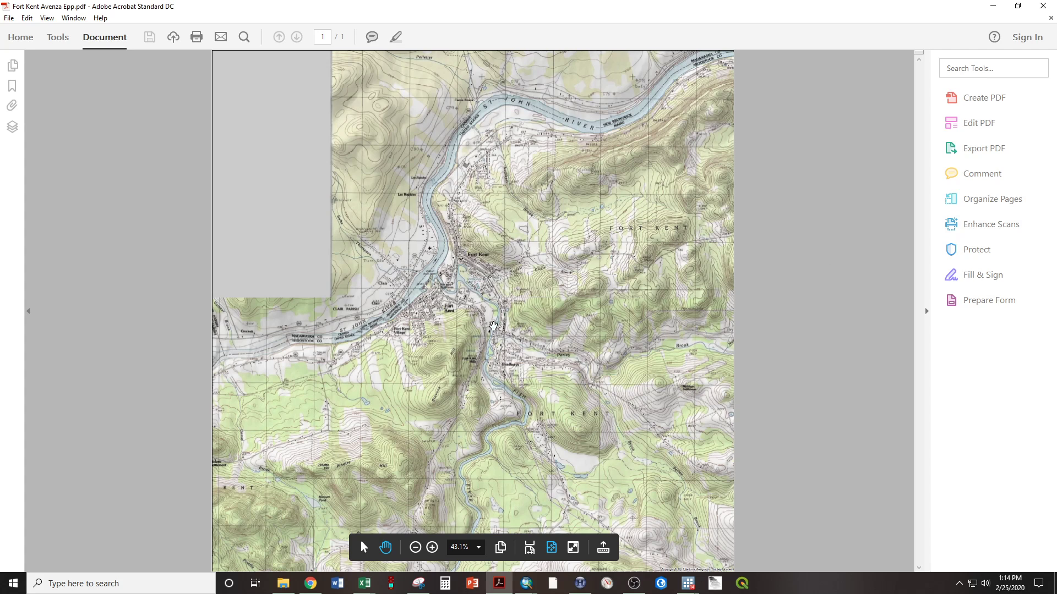
# Step: Examine the exported PDF in Adobe Acrobat at 100% around Fort Kent to check the legibility of its map detail
pyautogui.click(478, 548)
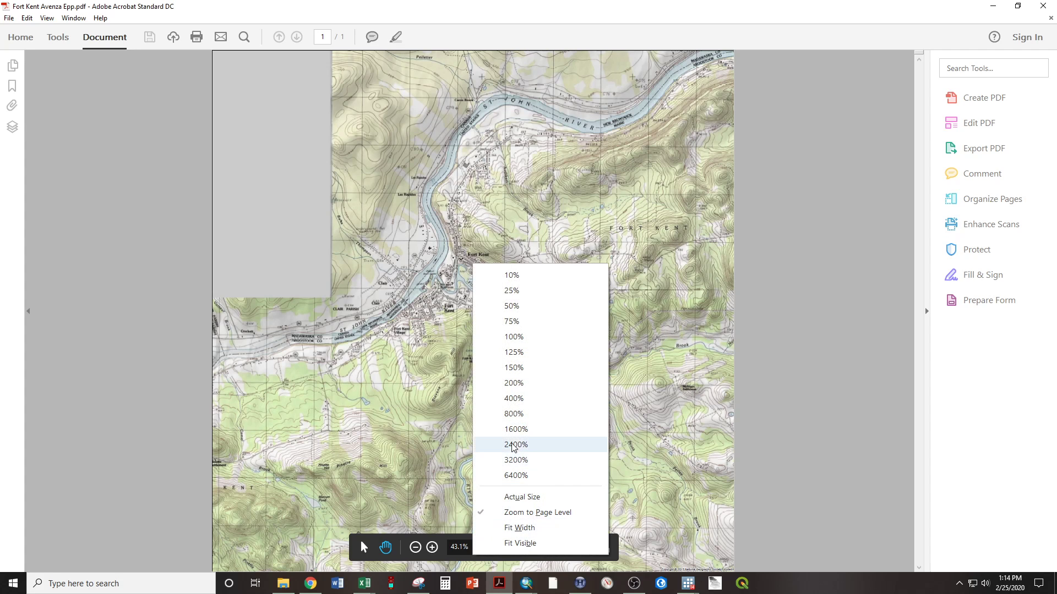
pyautogui.click(531, 338)
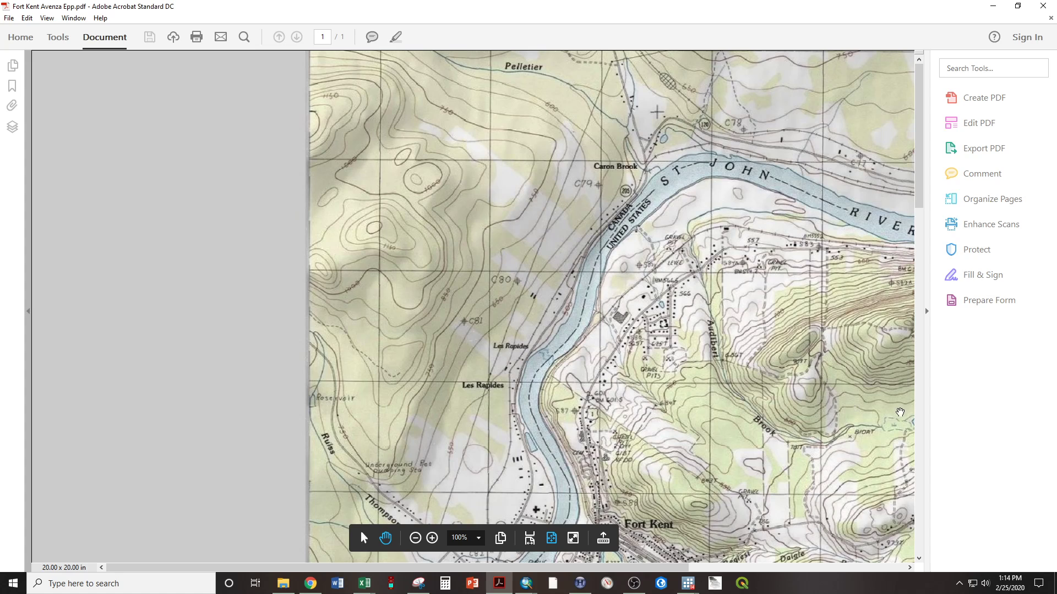
pyautogui.moveTo(744, 544); pyautogui.dragTo(622, 258)
pyautogui.moveTo(541, 419); pyautogui.dragTo(550, 271)
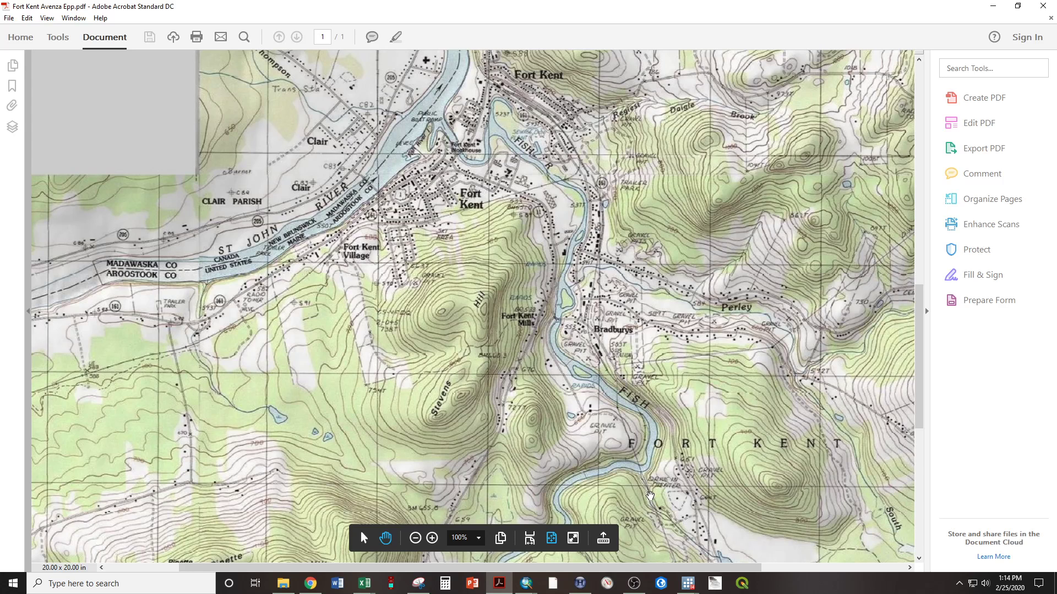
pyautogui.scroll(5, 594, 374)
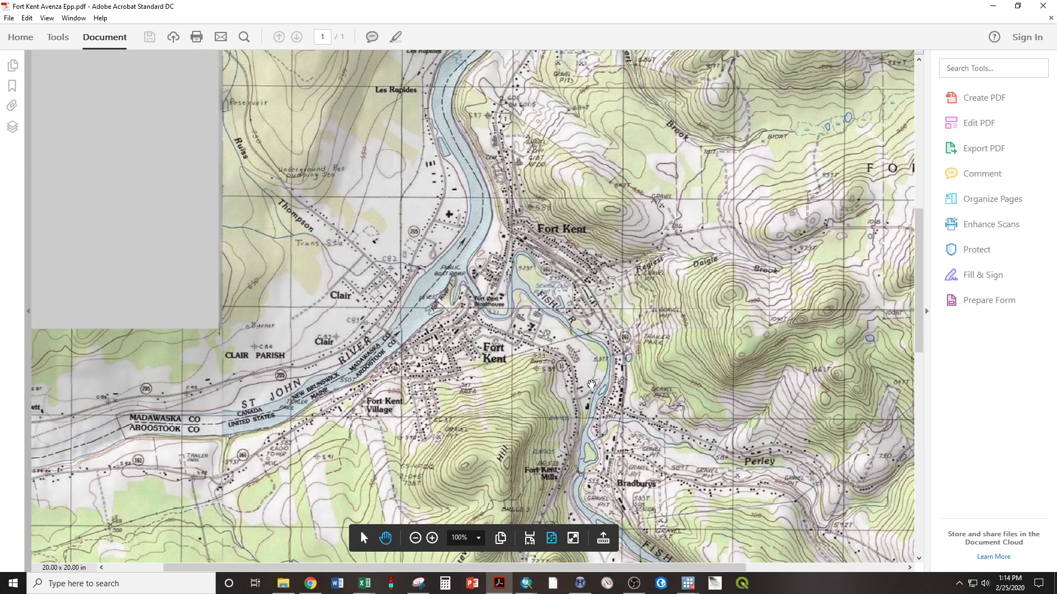